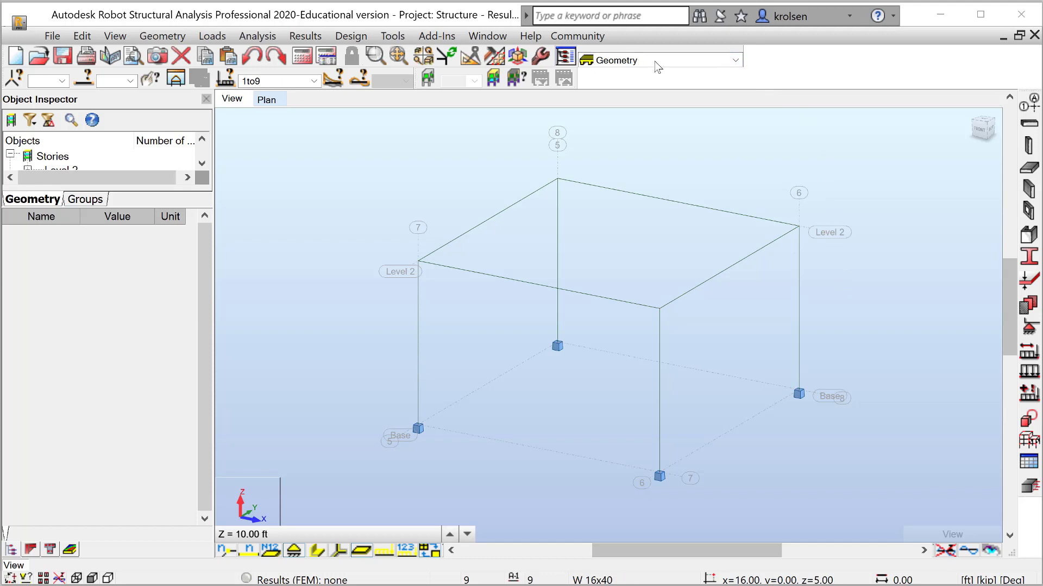
Switch to the Loads layout and display the live load case LL1 on the structure
click(737, 63)
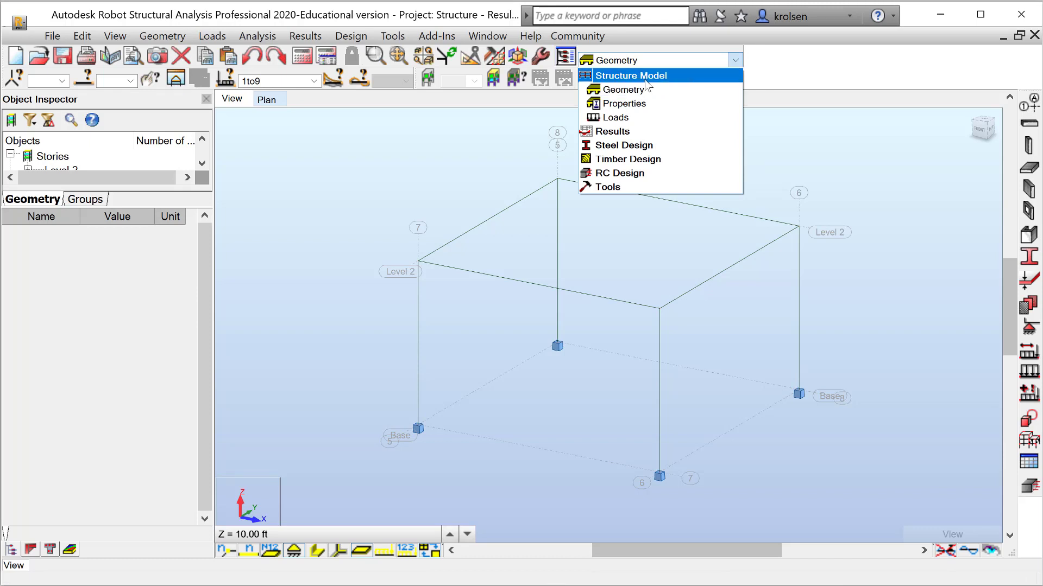
click(632, 122)
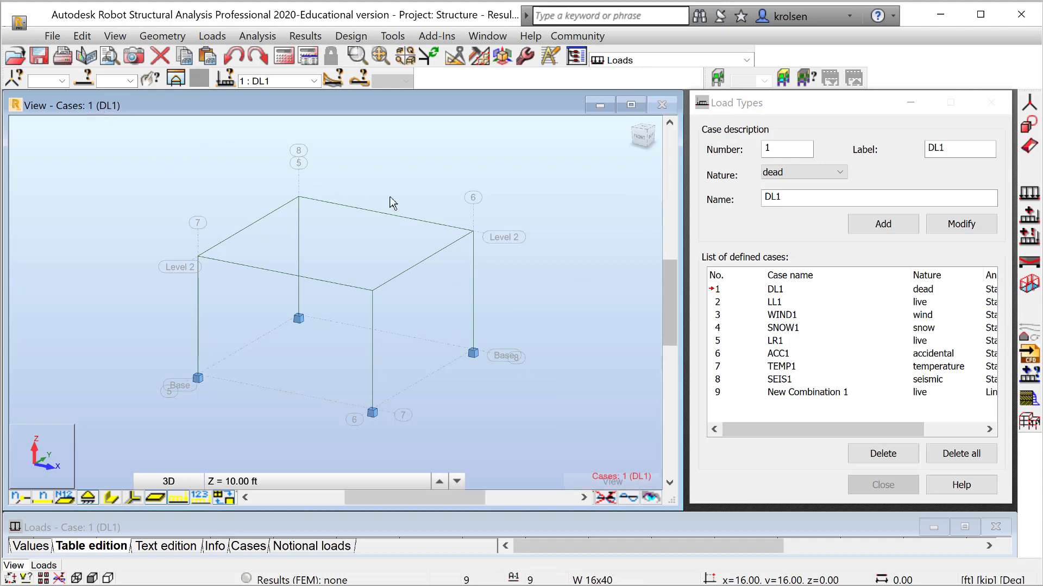
mouse_move(632, 486)
click(745, 304)
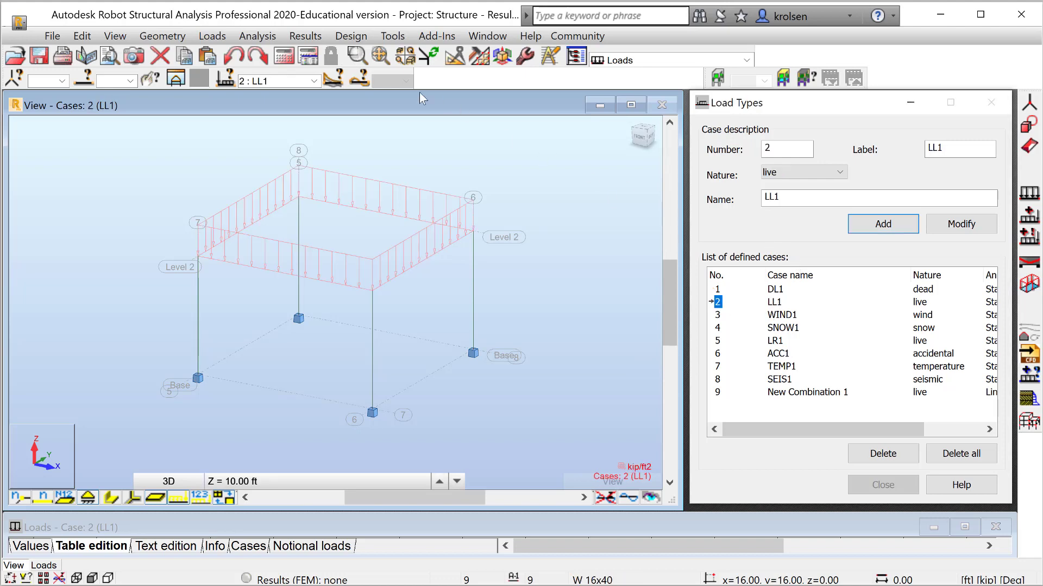
Examine the loads on the frame for cases DL1, LL1 and WIND1 one after another
click(313, 81)
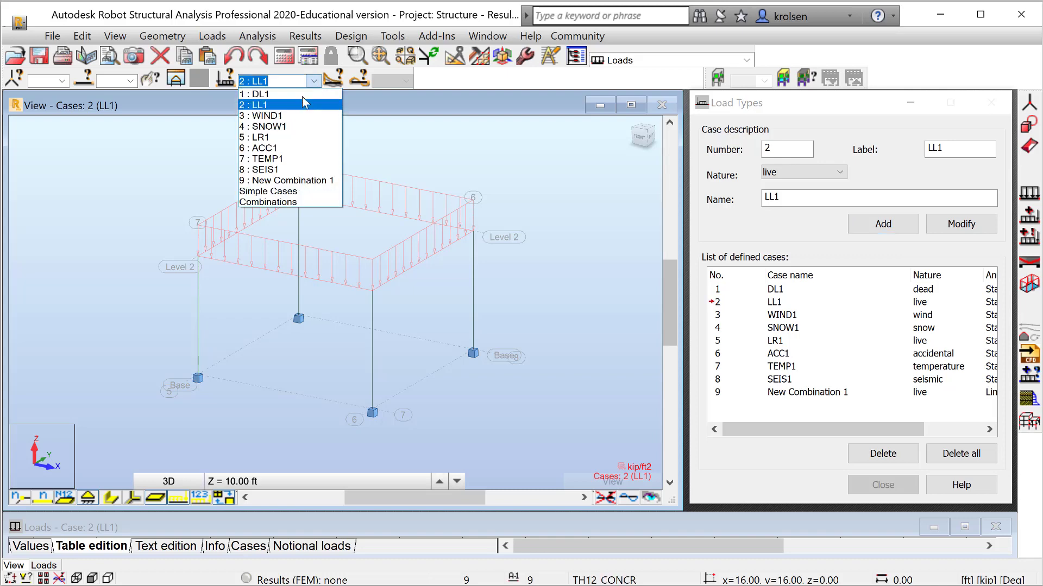
click(302, 95)
click(314, 80)
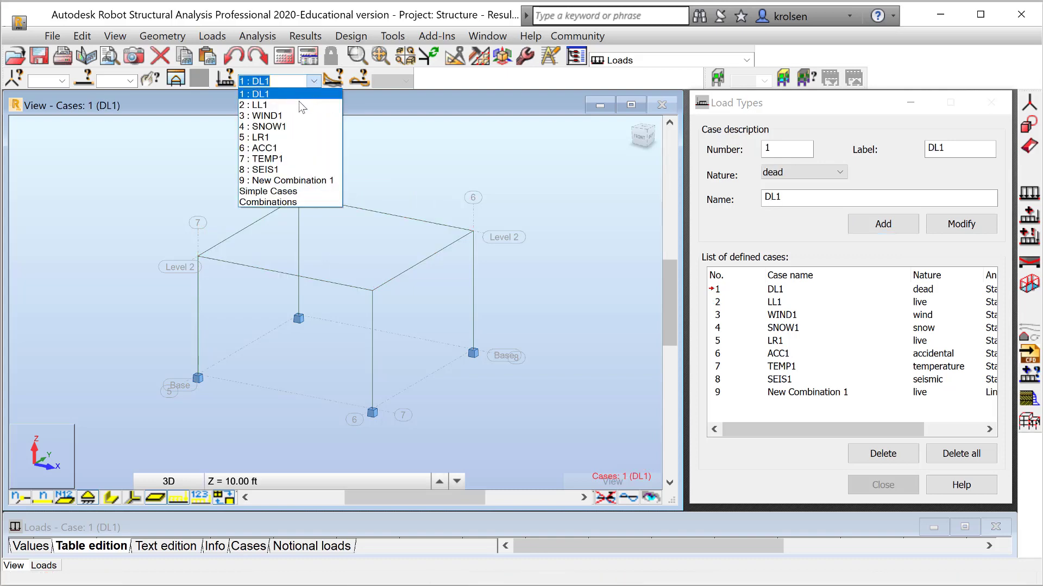
click(295, 103)
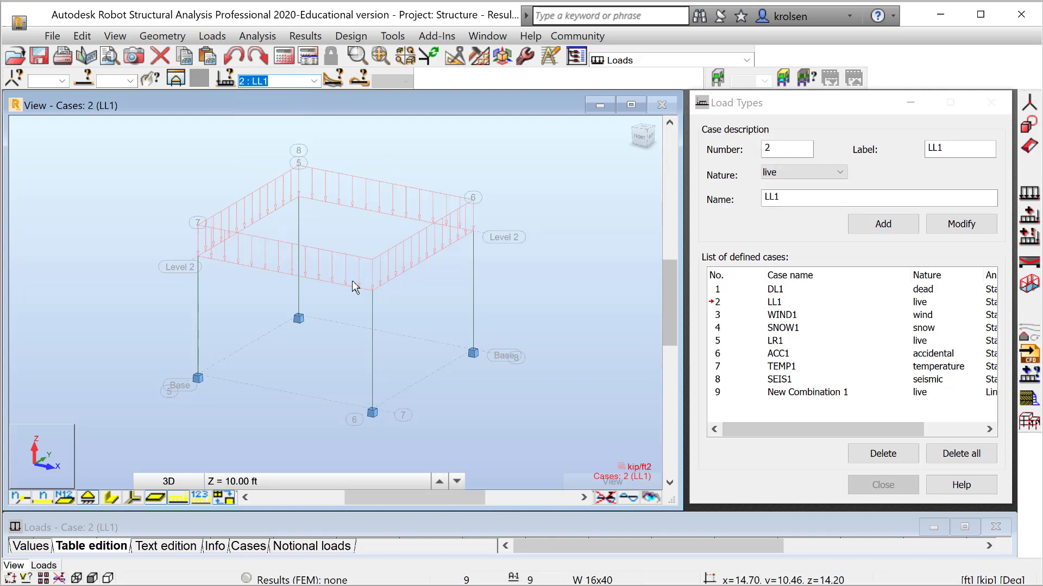
click(315, 83)
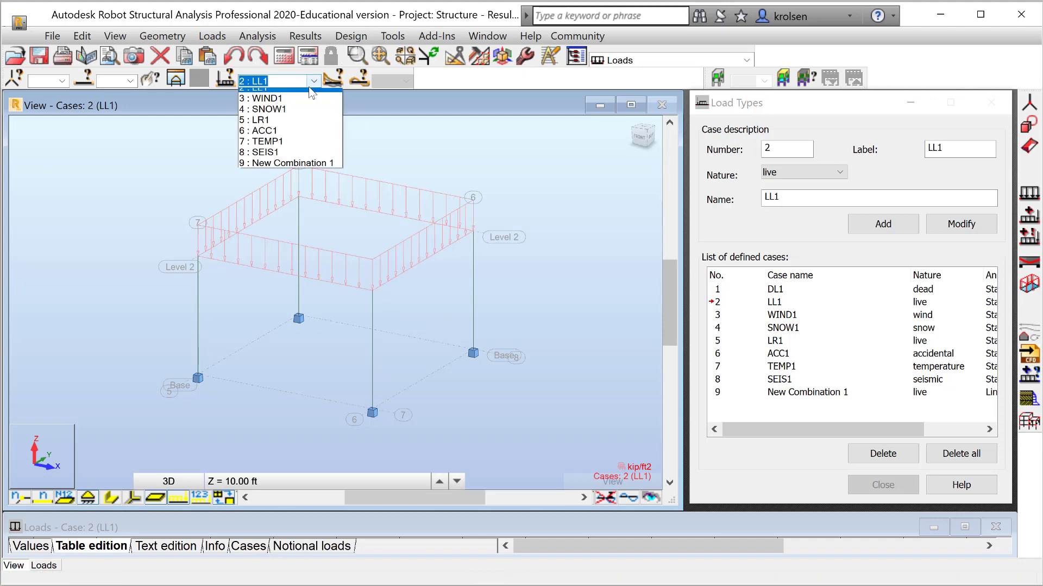
click(286, 119)
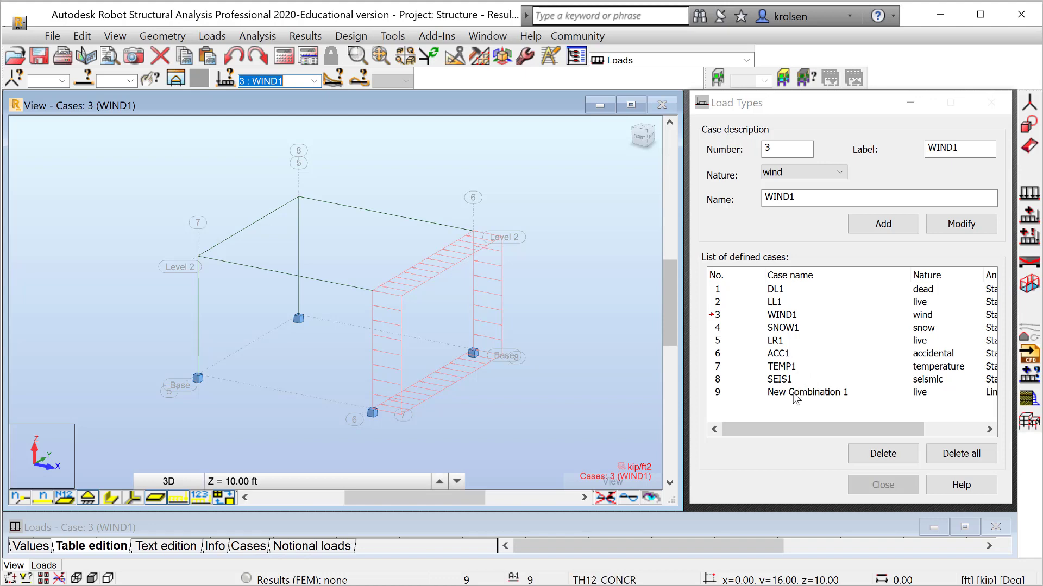
Display the loads of case 9, New Combination 1, on the structure
click(794, 394)
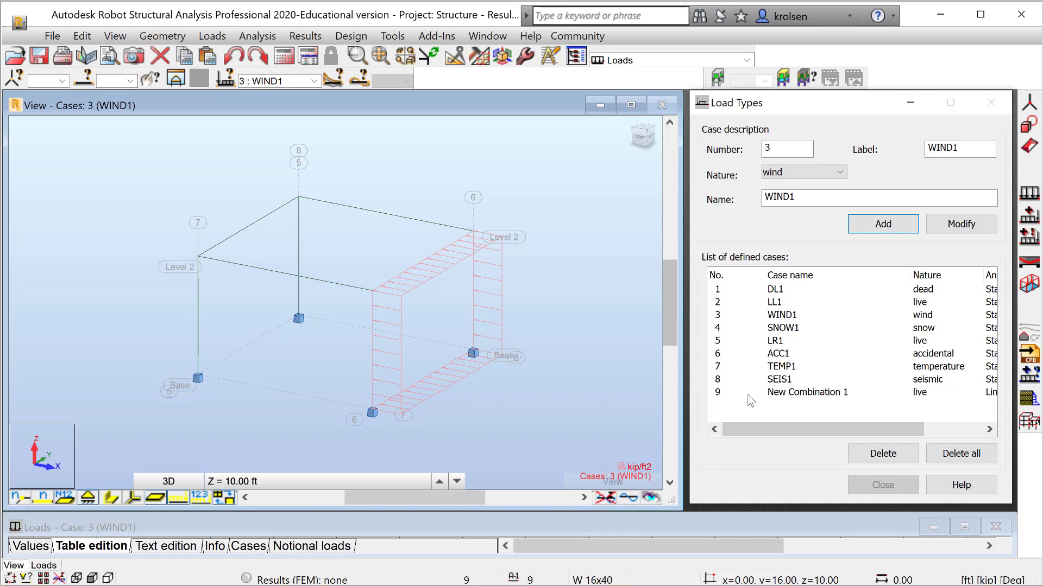
click(314, 81)
click(314, 81)
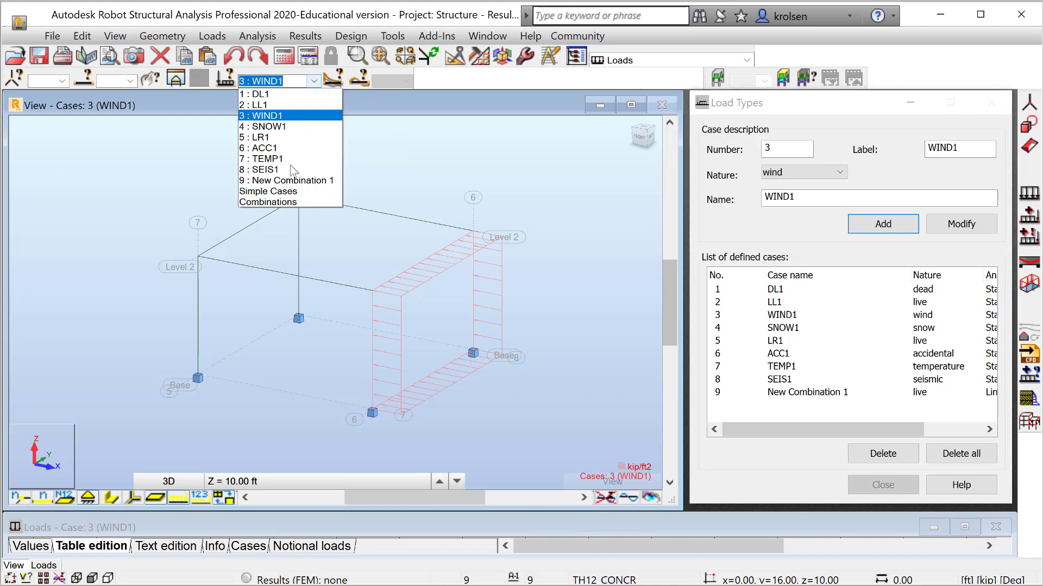
click(266, 179)
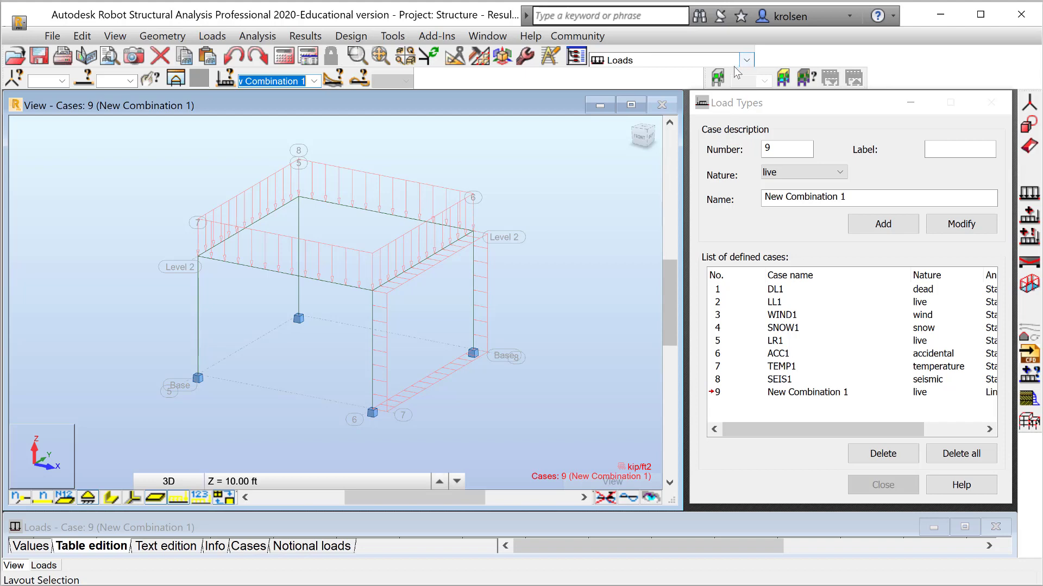
Run the structural calculations and switch to the Results - diagrams layout
click(256, 36)
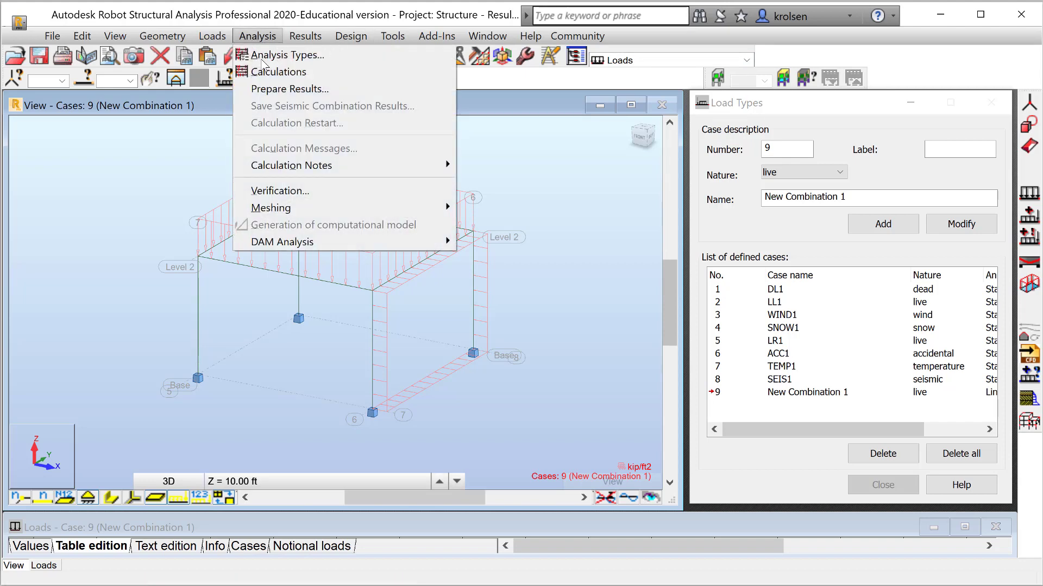
click(271, 70)
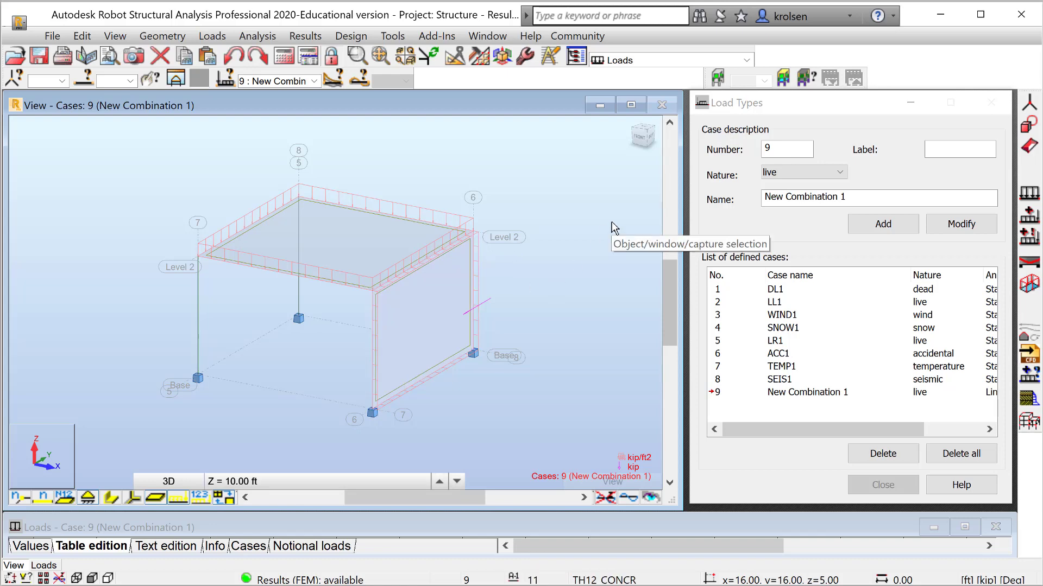
click(747, 61)
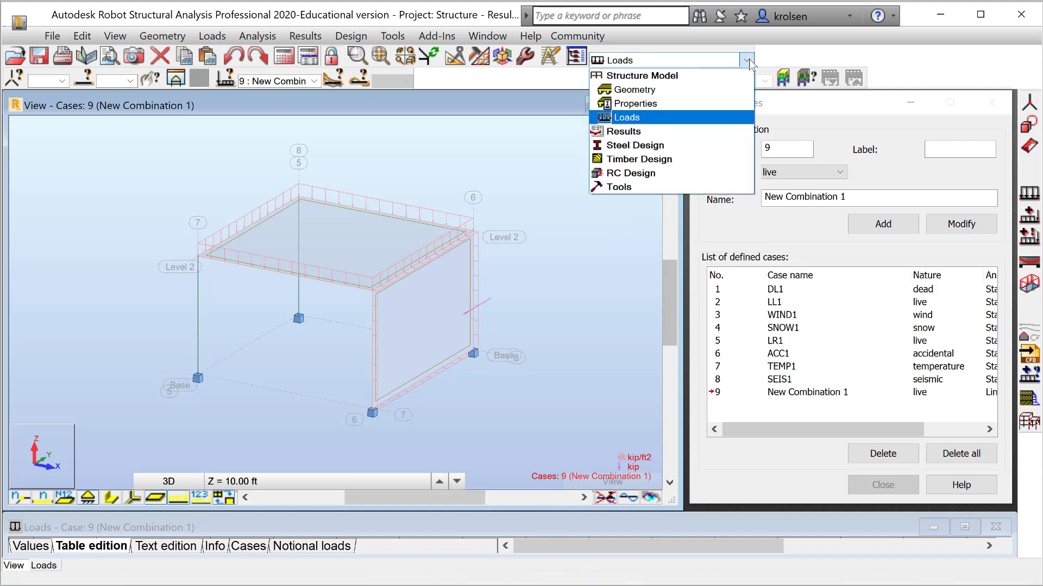
click(637, 136)
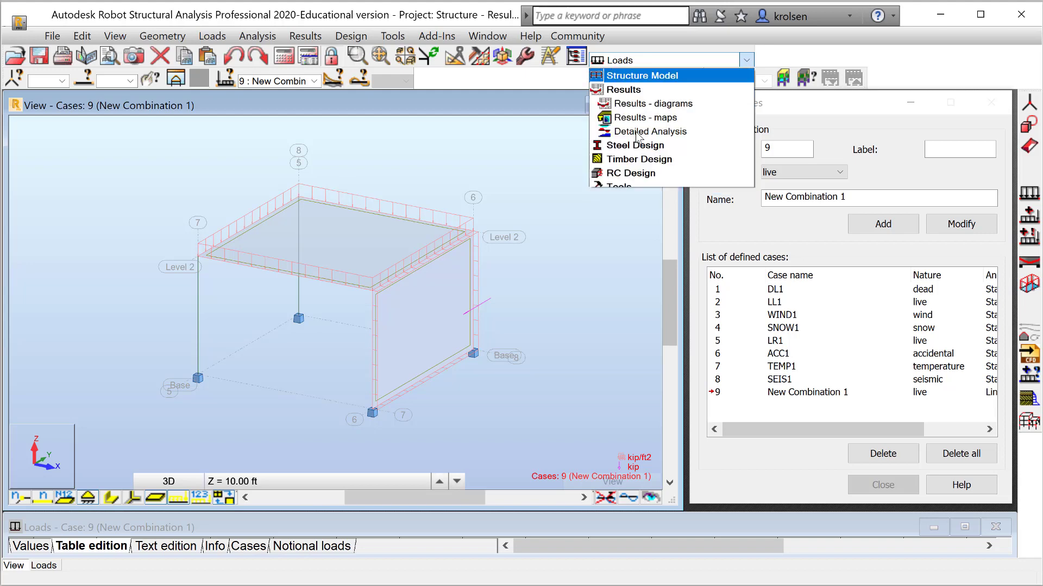
click(669, 108)
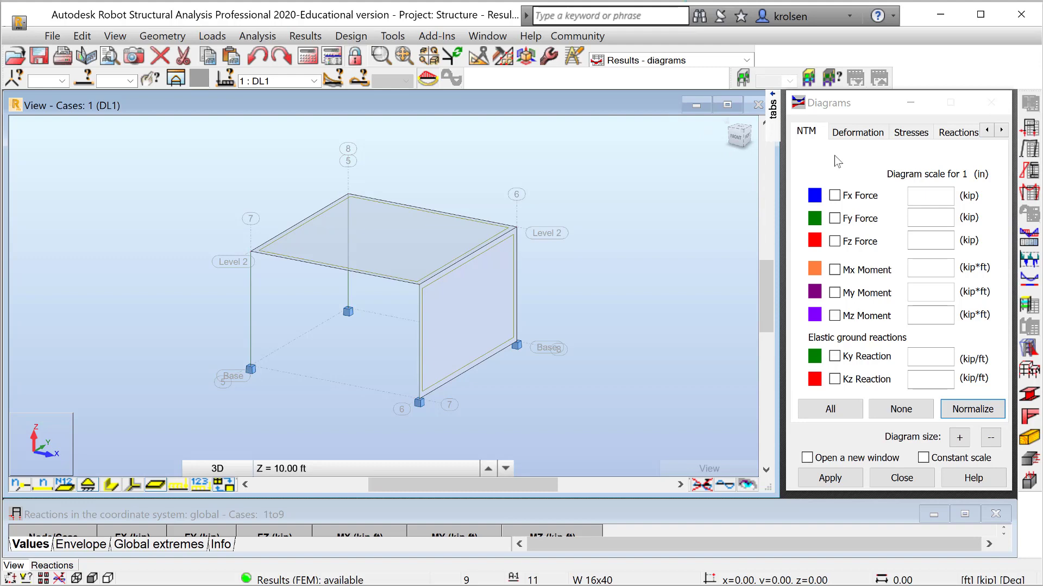
Display the Mx Moment diagram for case DL1, and replace it with the Deformation diagram
click(840, 272)
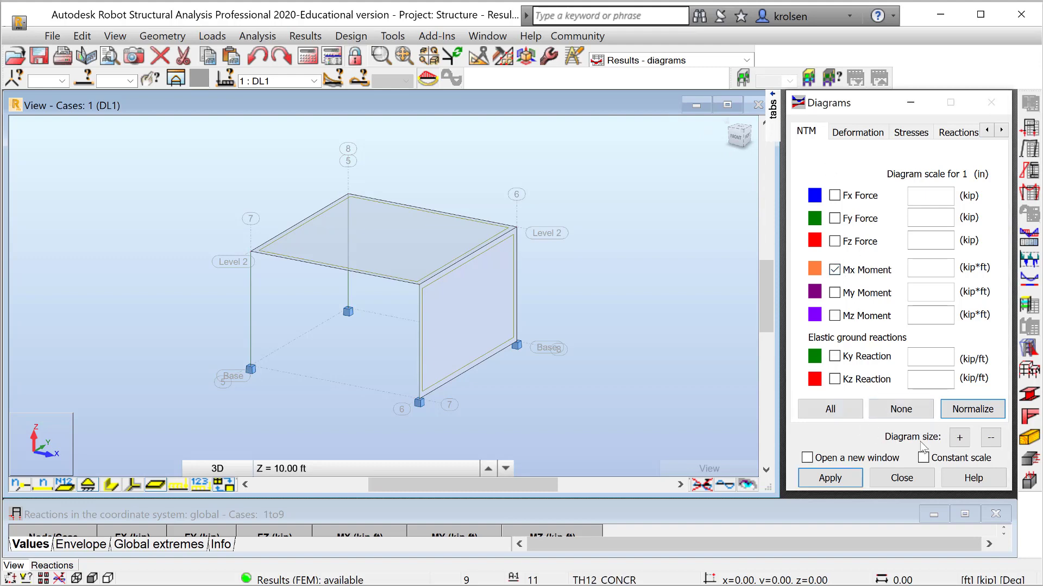
click(830, 477)
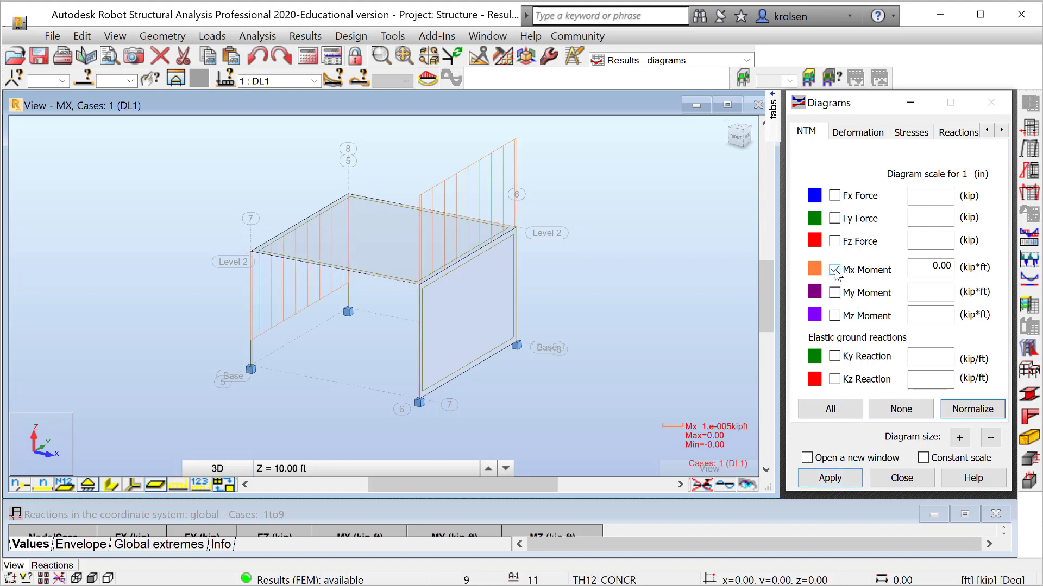
click(863, 134)
click(830, 194)
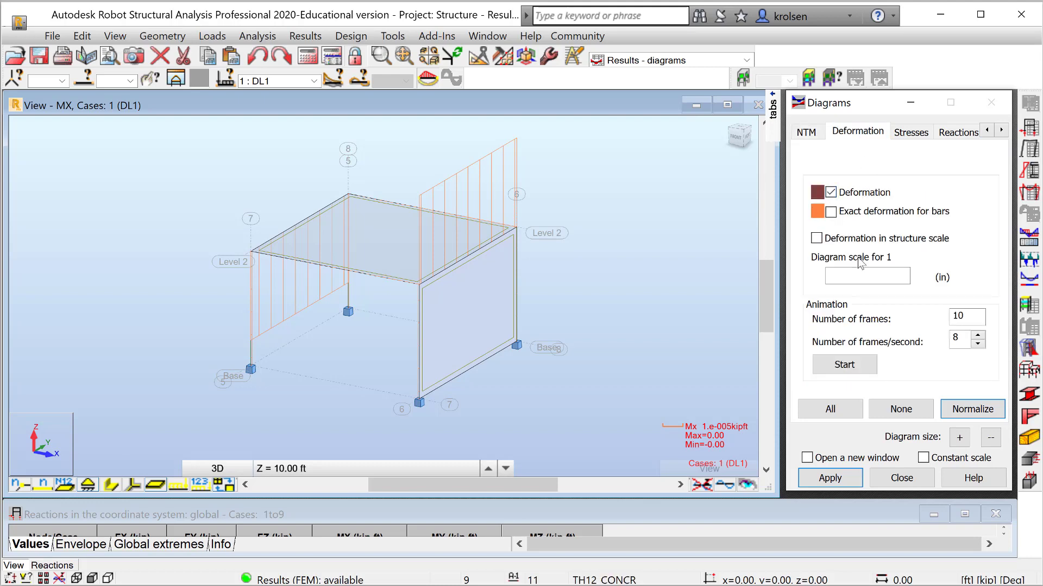
click(829, 478)
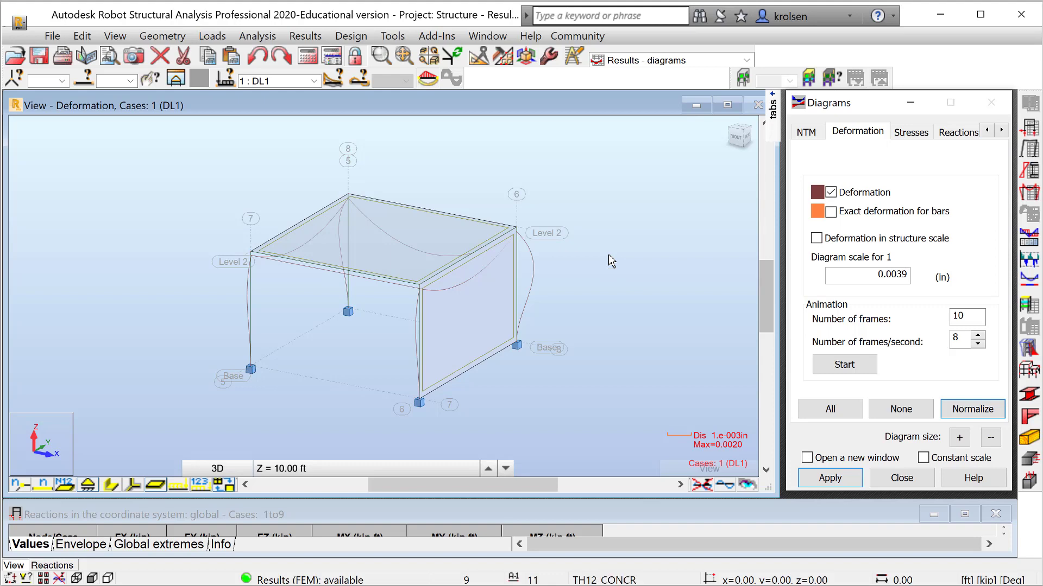
Normalize the deformation diagram for DL1 and set its scale to 0.2 in
click(973, 410)
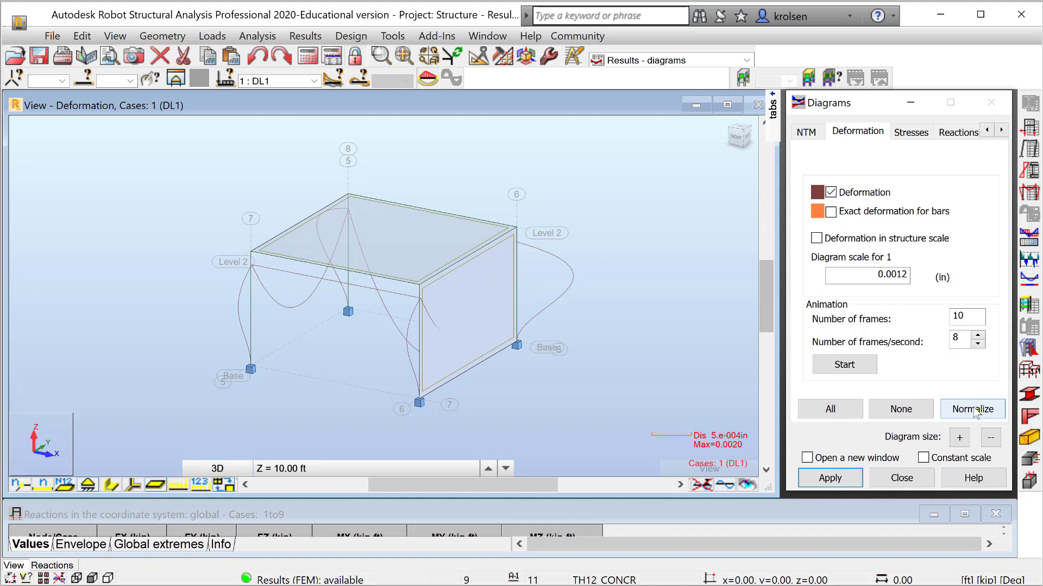
click(896, 276)
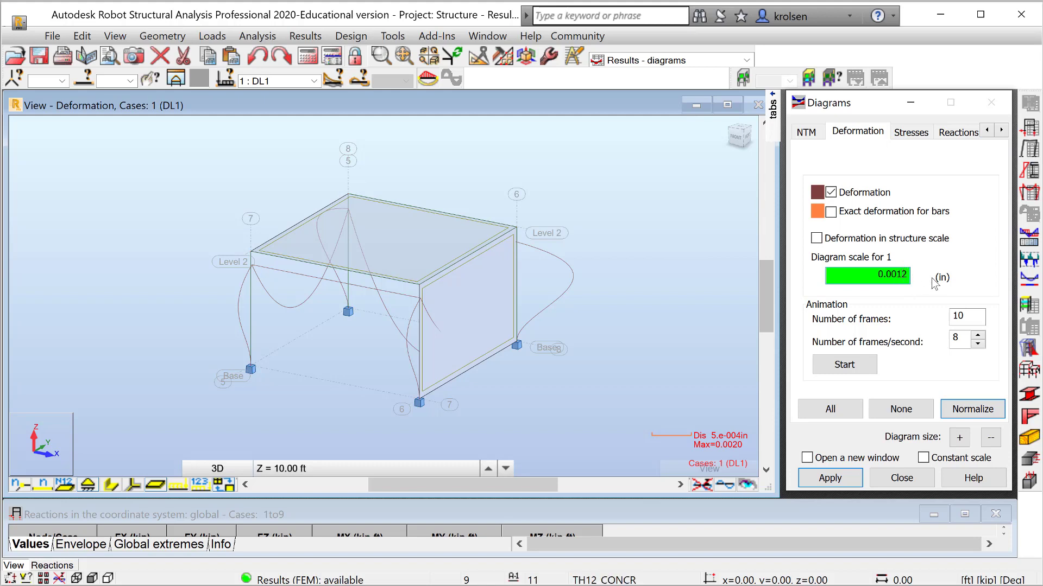
key(BackSpace)
key(BackSpace)
click(830, 477)
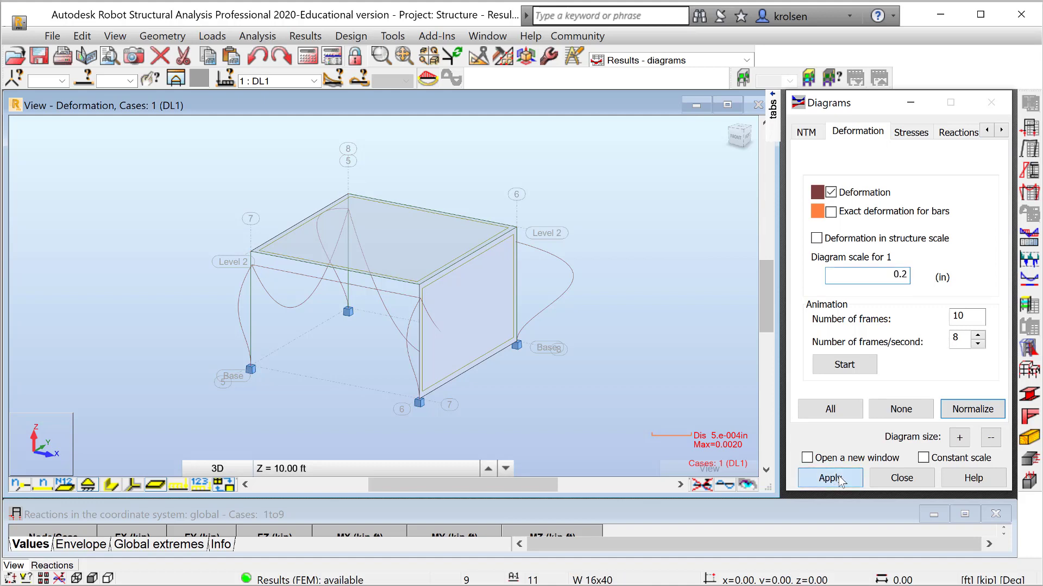
Set the deformation diagram scale to 0.039 in and apply it
click(894, 274)
key(BackSpace)
text(0)
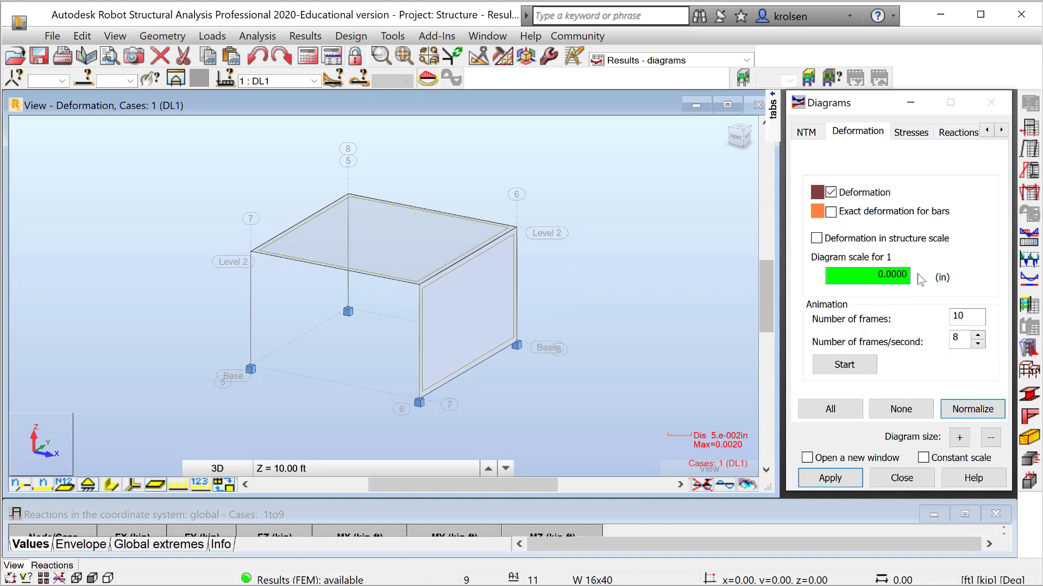
text(39)
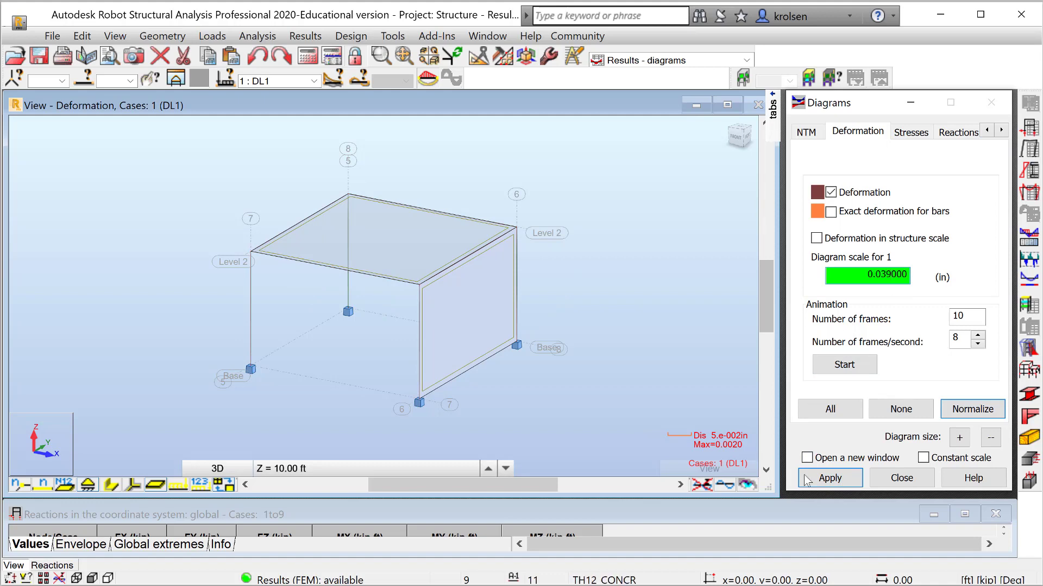
click(807, 480)
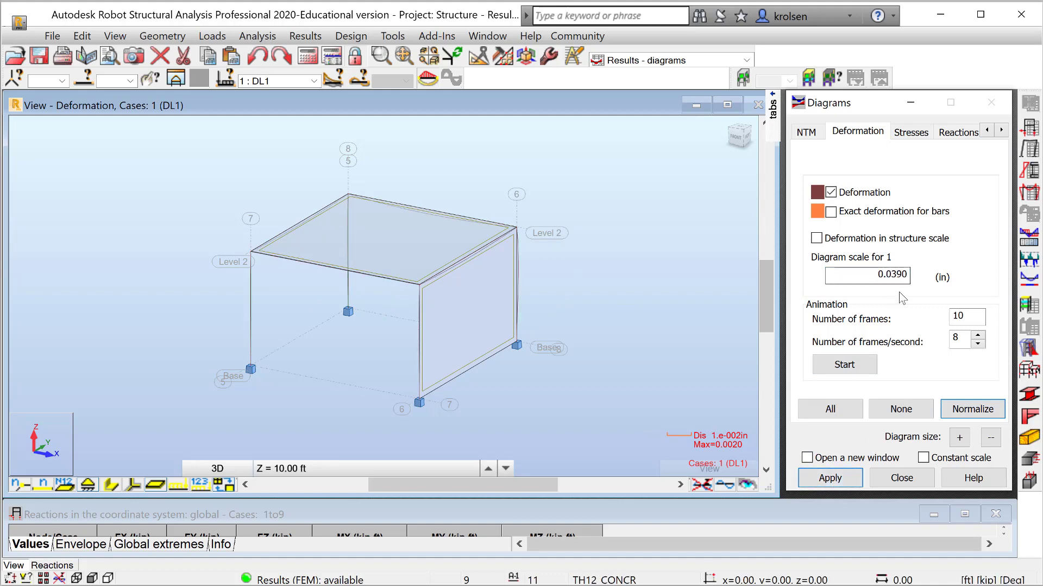
Set the deformation diagram scale to 0.0039 in and apply it
click(896, 274)
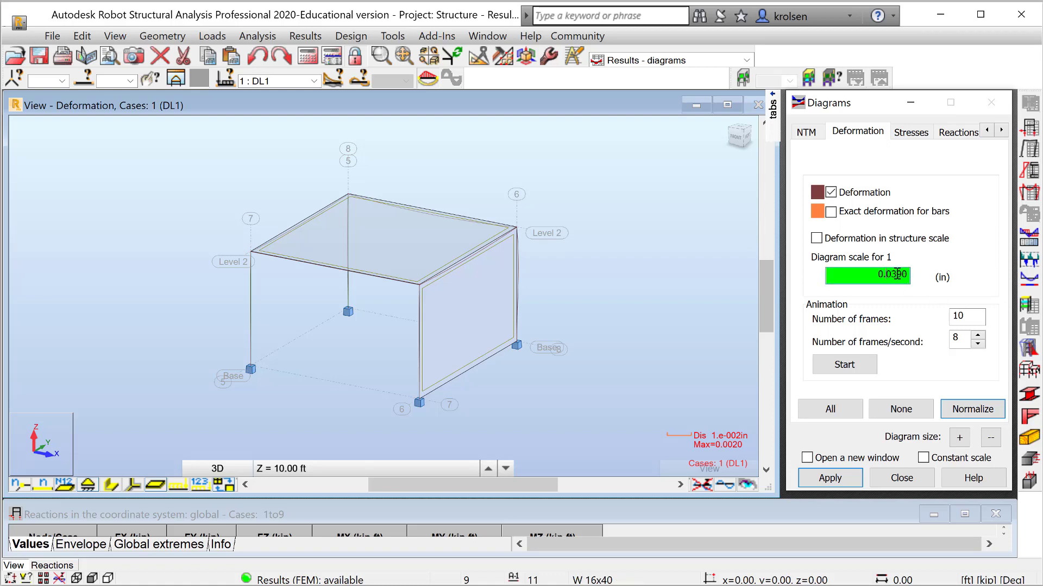
click(893, 275)
key(BackSpace)
text(-0)
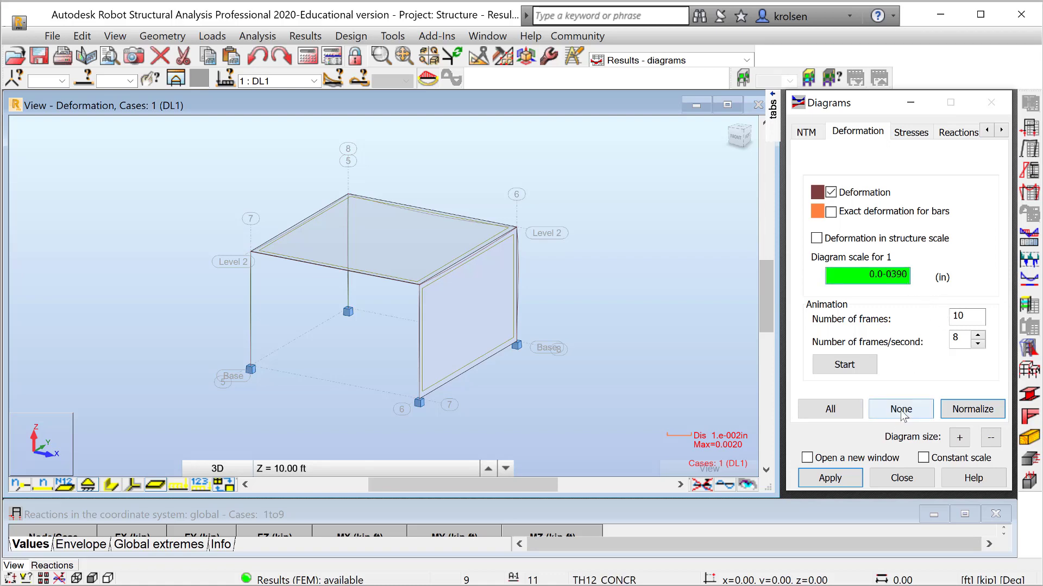
key(BackSpace)
key(BackSpace)
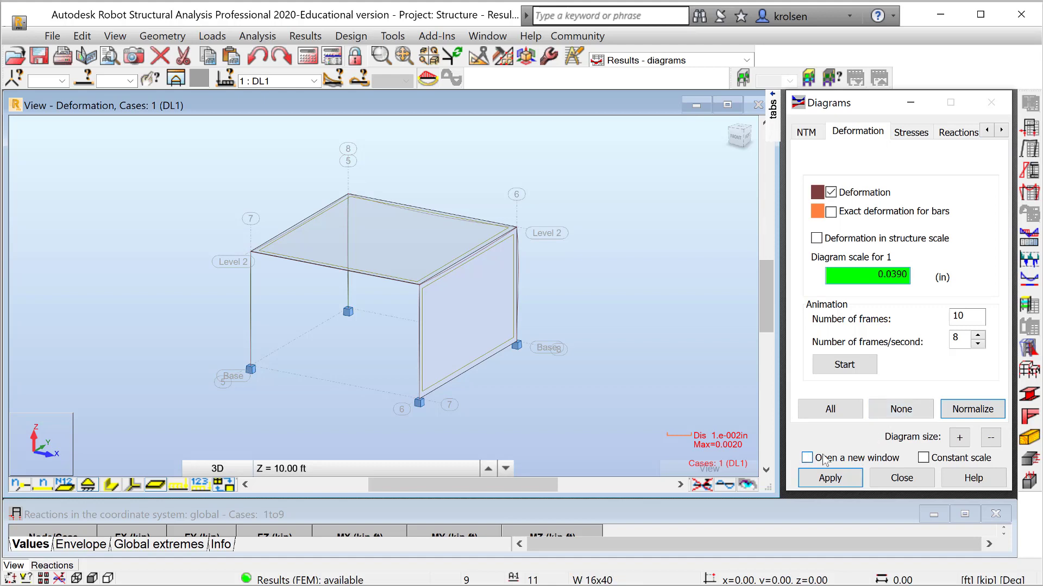
text(0)
click(830, 479)
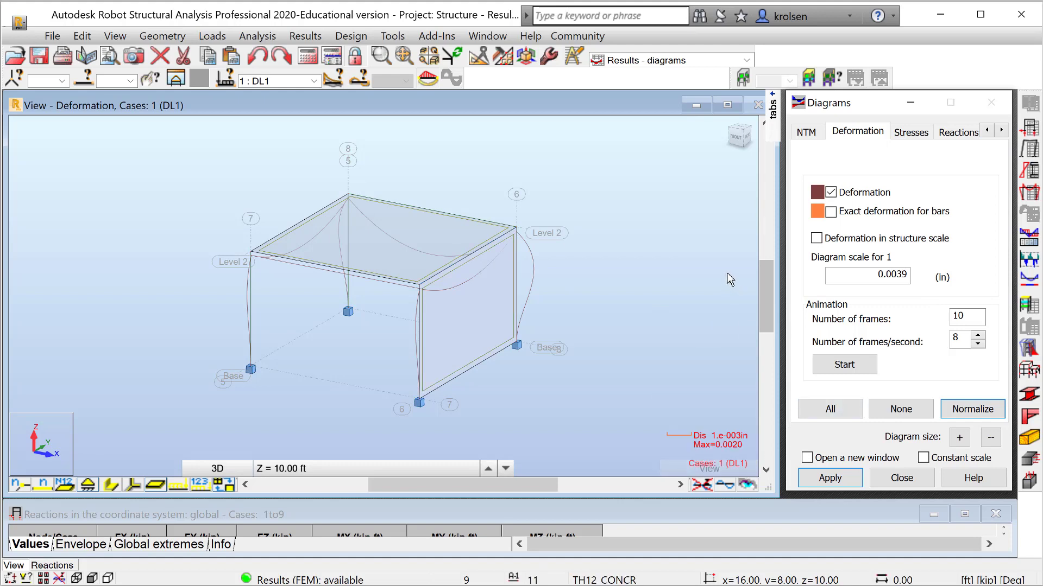
Show the deformation diagram for New Combination 1 and normalize its scale
click(313, 82)
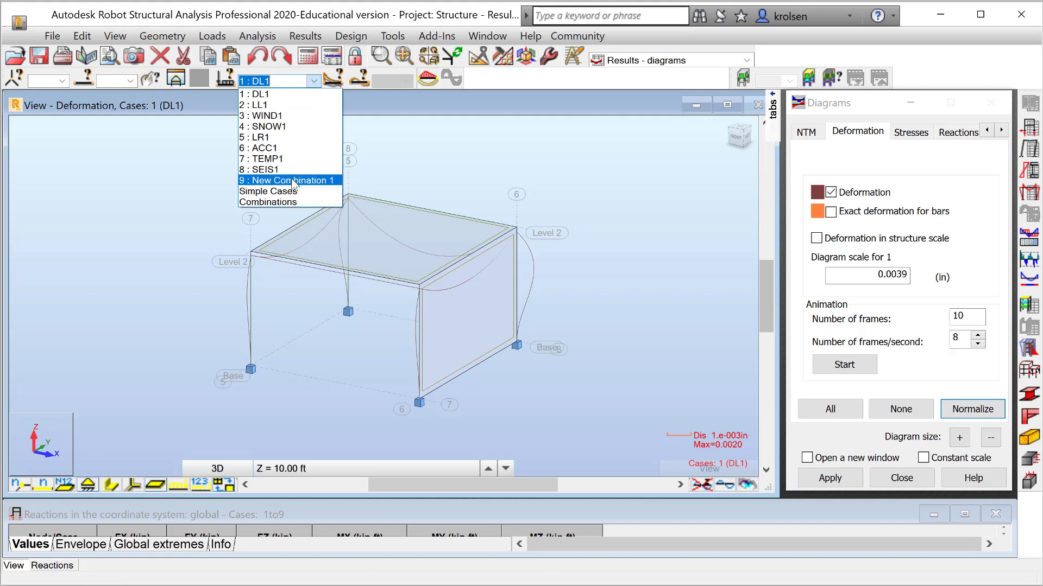
click(291, 180)
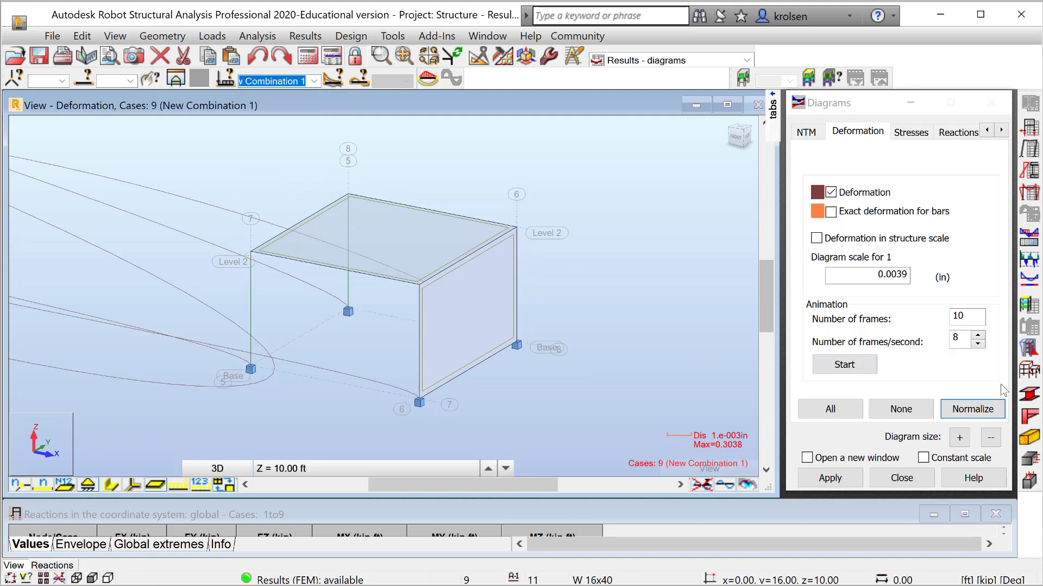
click(972, 412)
click(973, 412)
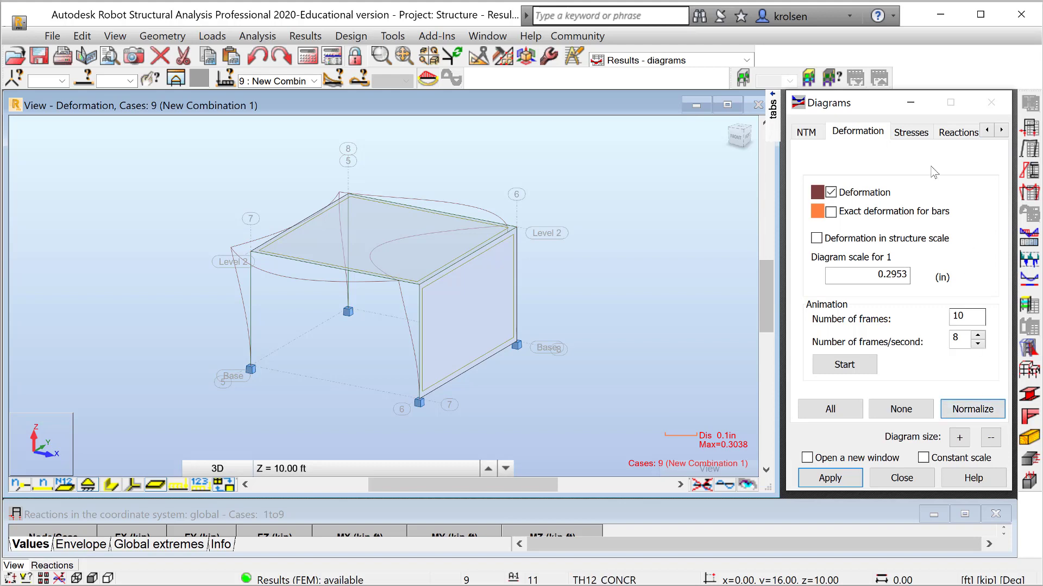
Look through the Stresses and Reactions diagram options, and return to the Deformation options
click(911, 132)
click(951, 134)
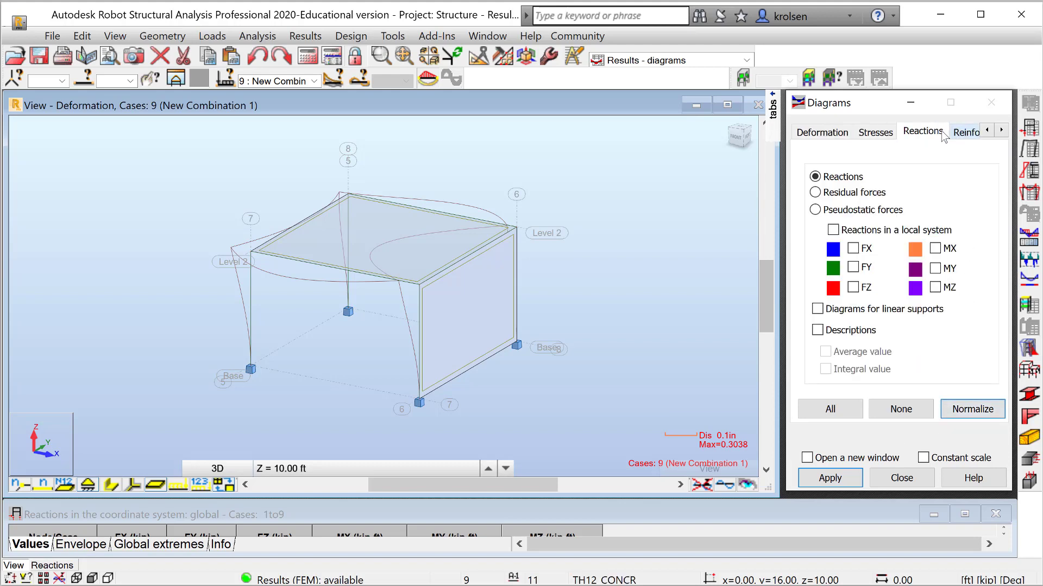
click(822, 132)
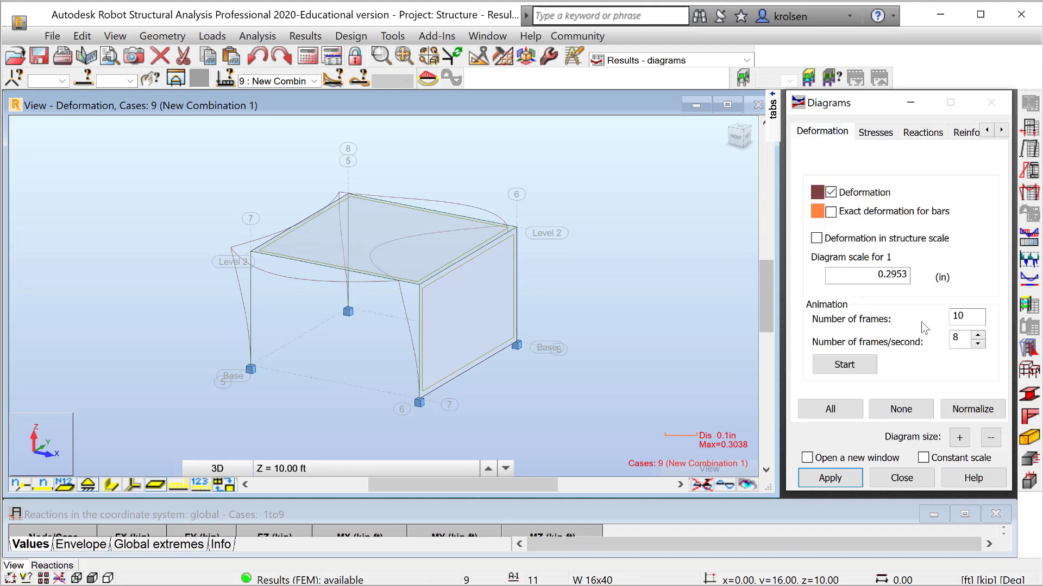